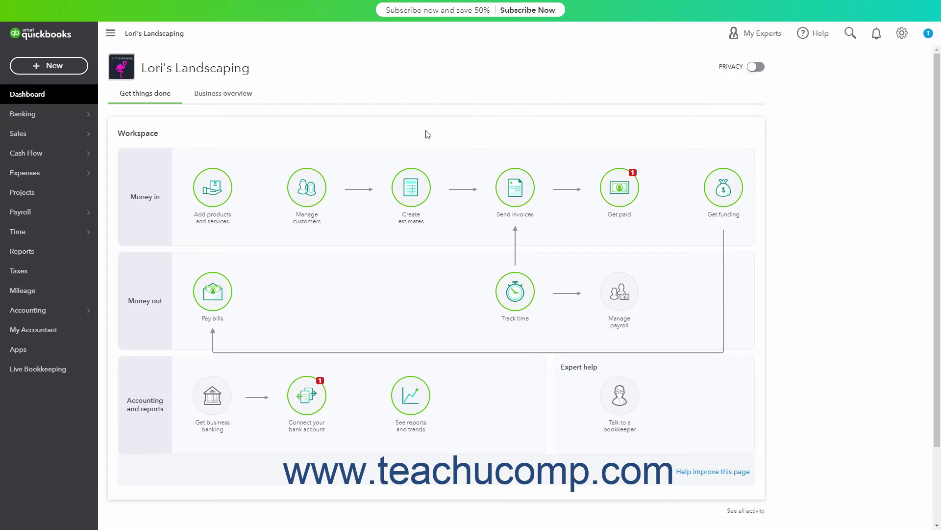
Open the Time overview page from the left navigation bar
left_click(54, 237)
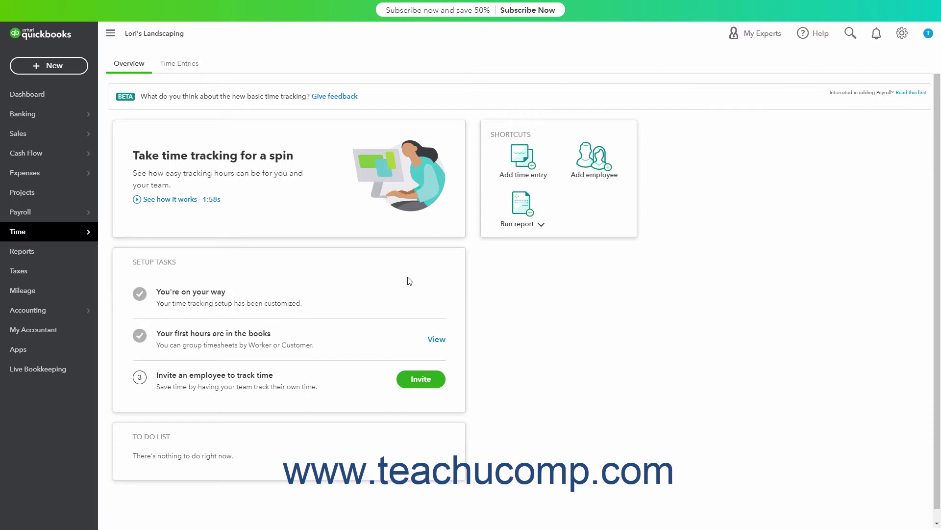
left_click(581, 176)
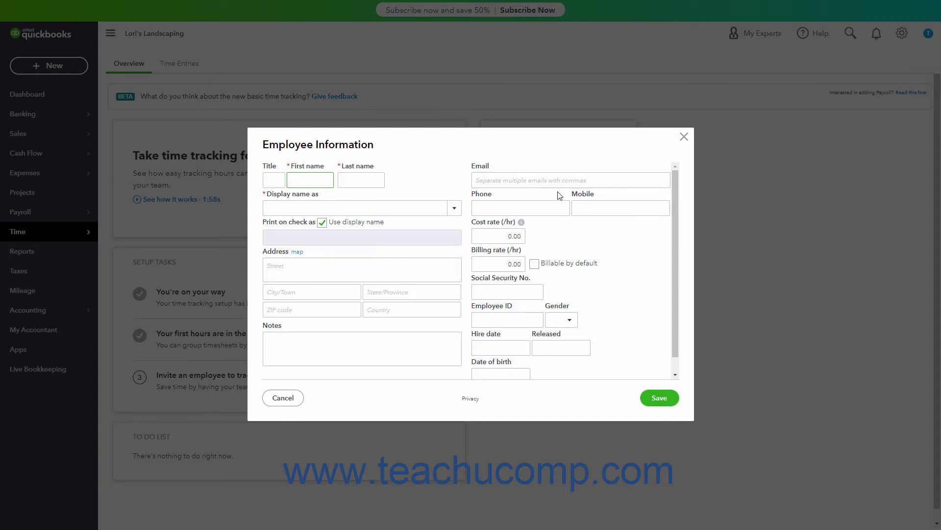
type("Bob")
key("Tab")
type("Kinsport")
key("Tab")
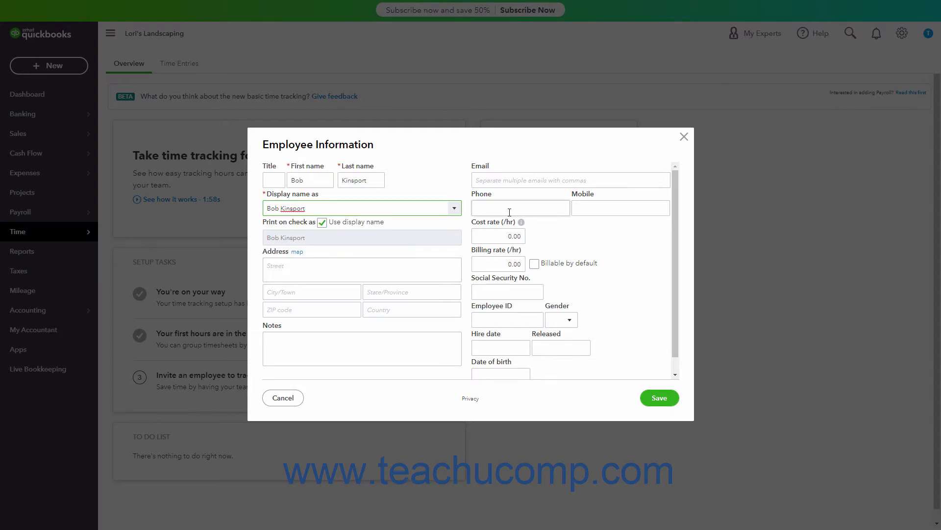
left_click(504, 262)
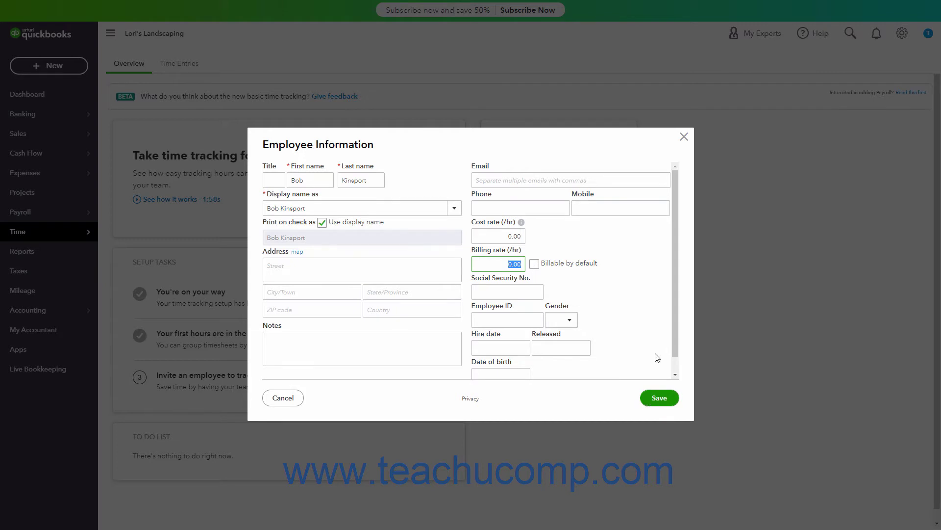
left_click(684, 137)
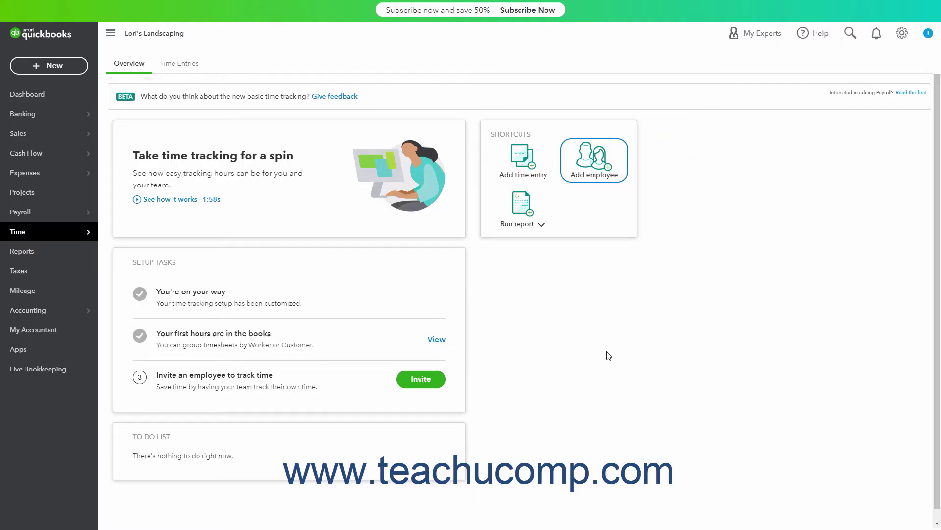
Open and close Add time, then show the Time Entries list with its employee list
left_click(530, 178)
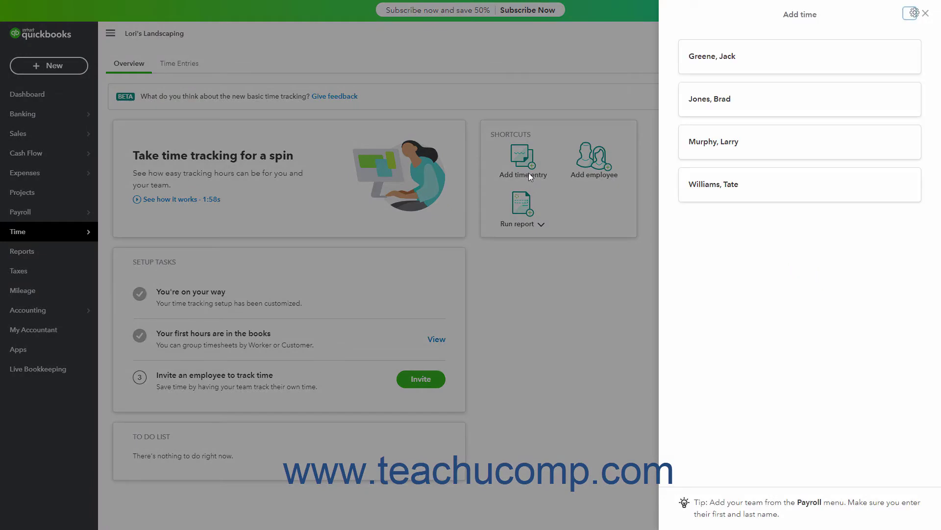
left_click(925, 14)
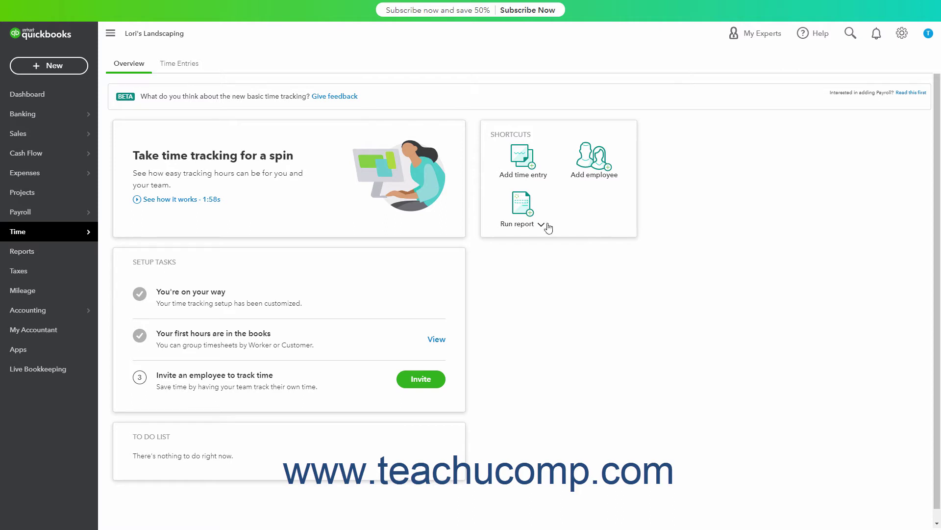
left_click(196, 67)
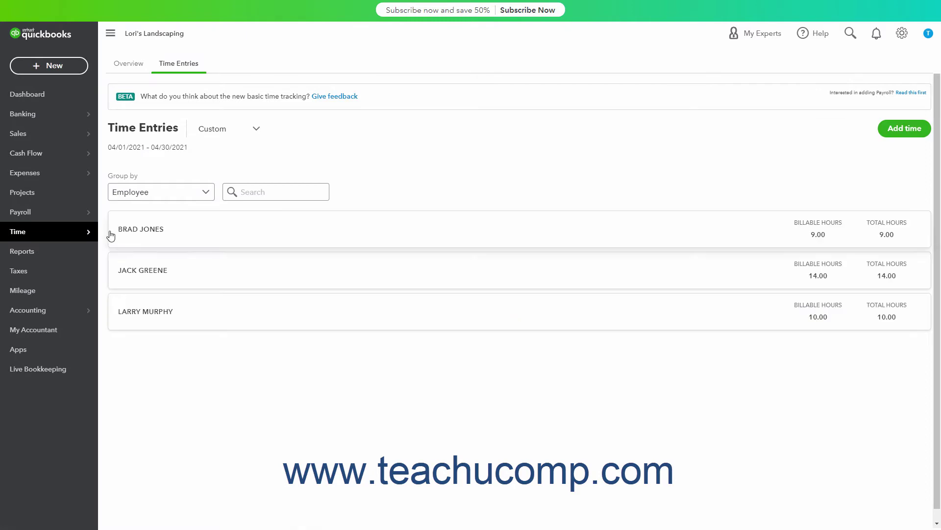
mouse_move(80, 234)
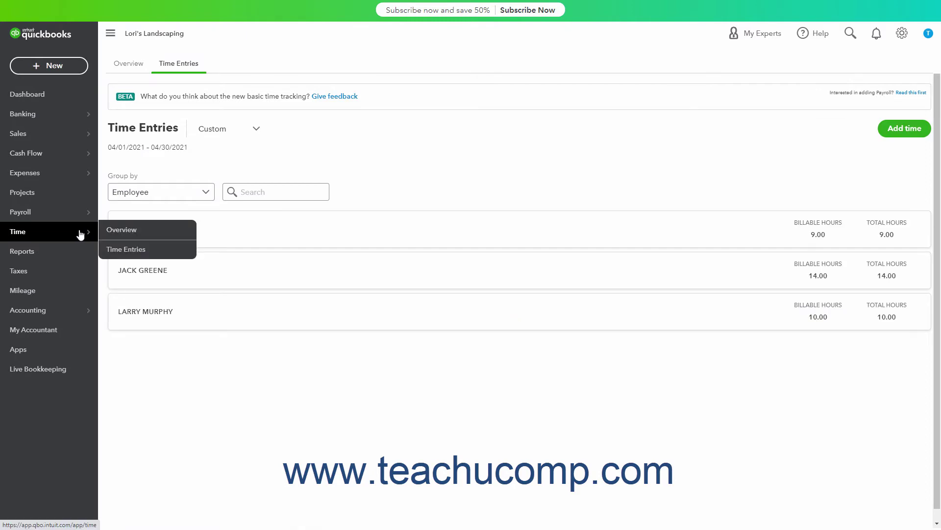
left_click(122, 250)
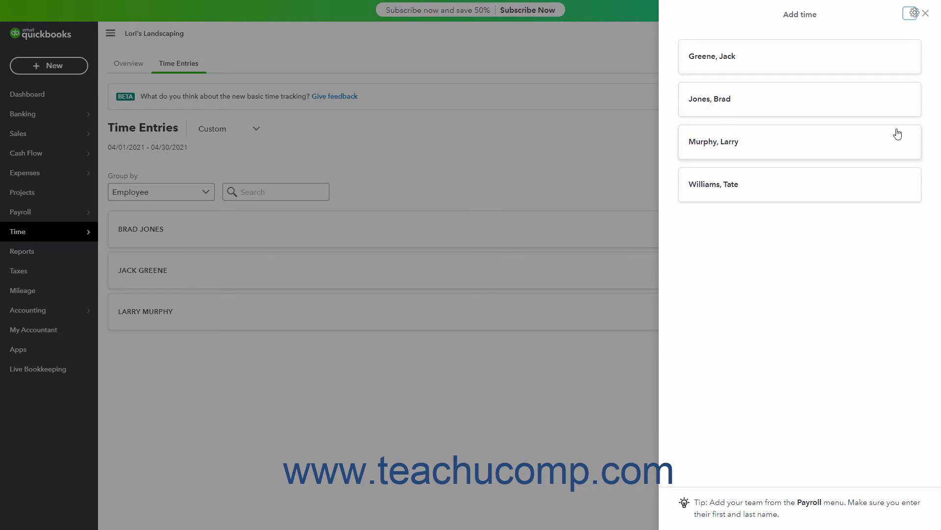
left_click(779, 110)
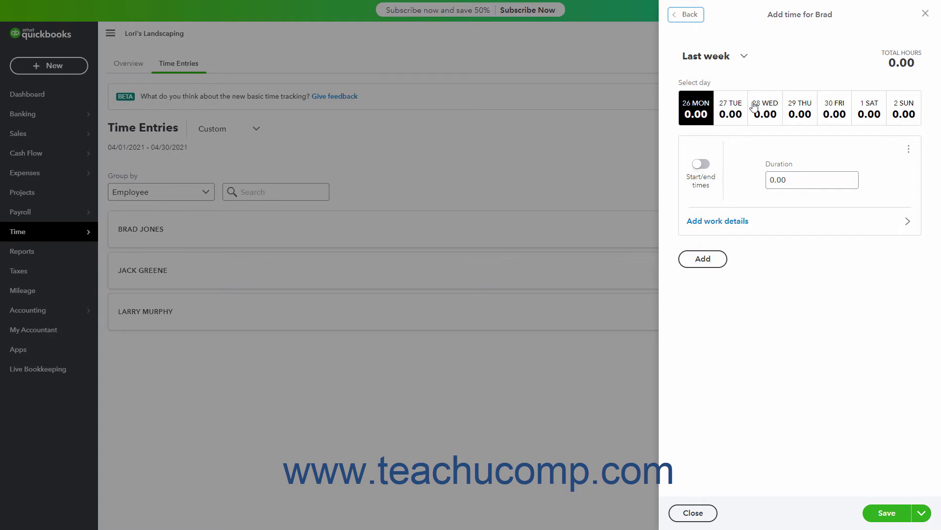
left_click(743, 59)
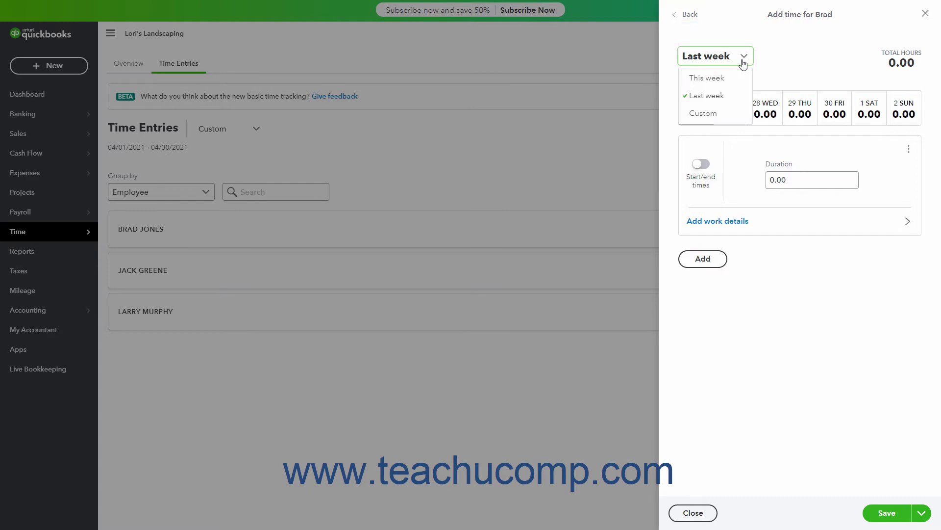
left_click(726, 112)
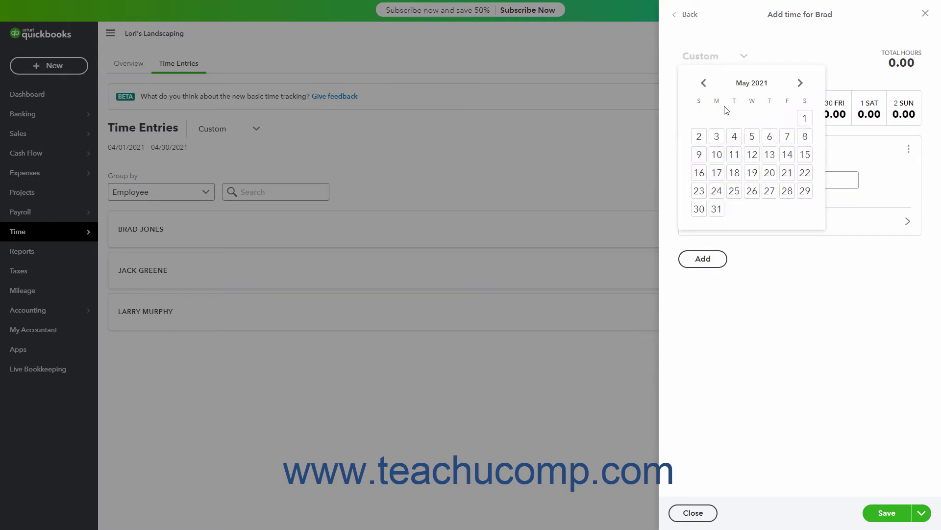
left_click(753, 188)
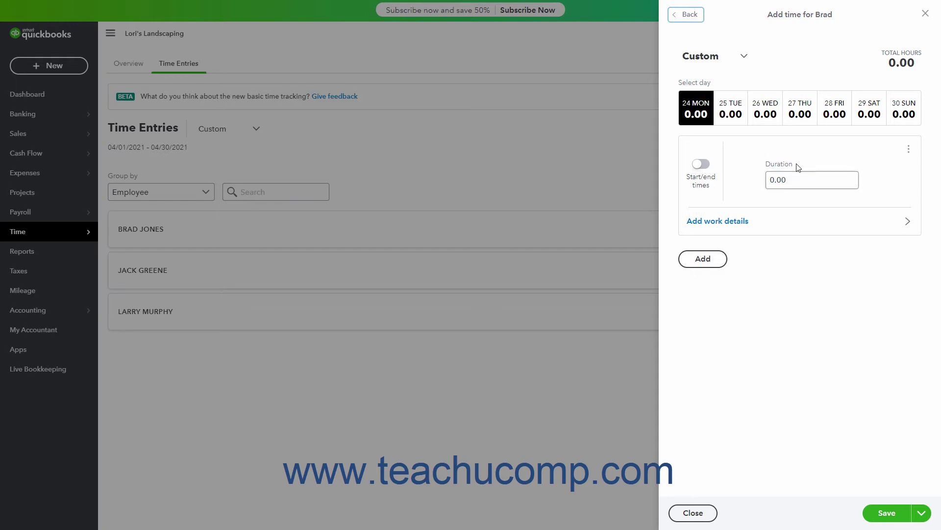
left_click(805, 117)
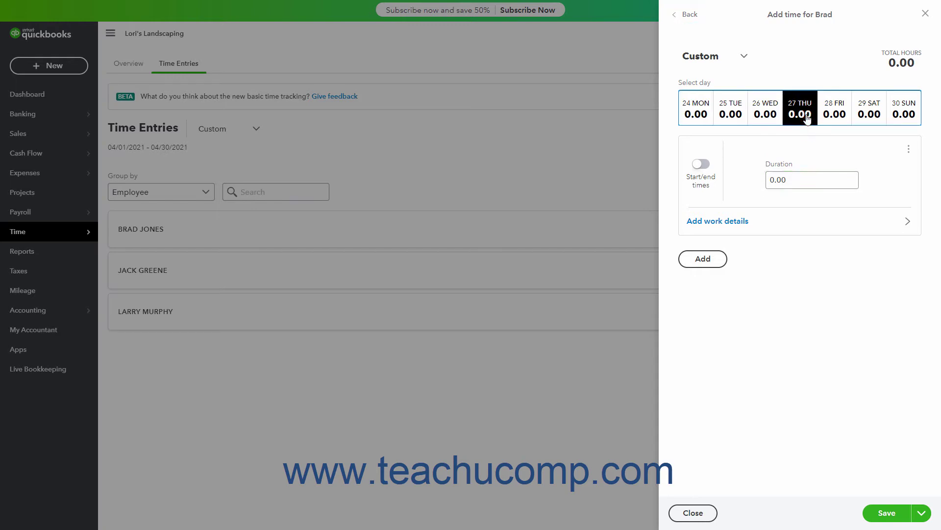
left_click(745, 57)
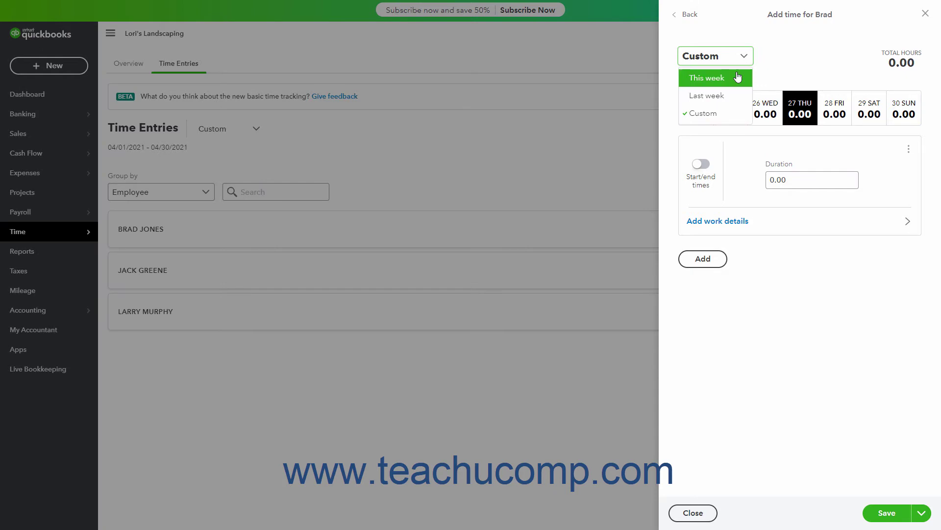
left_click(738, 77)
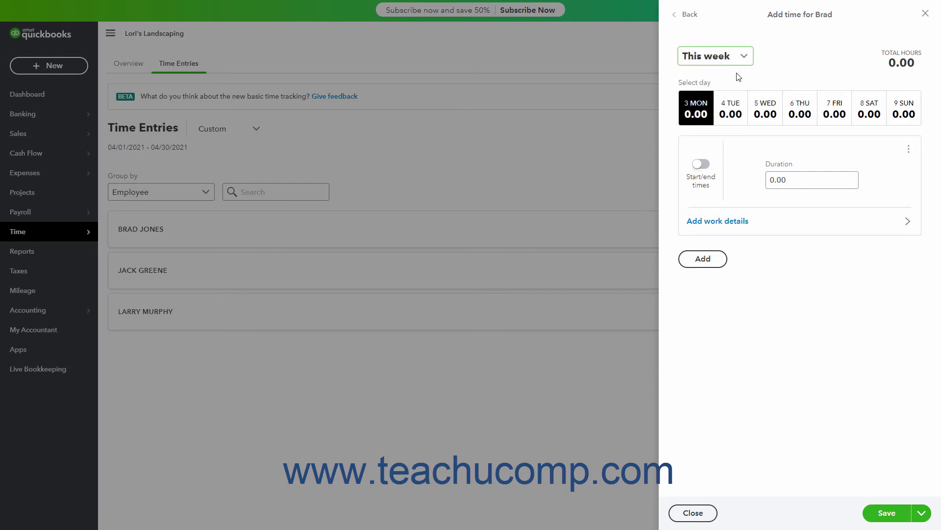
left_click(826, 115)
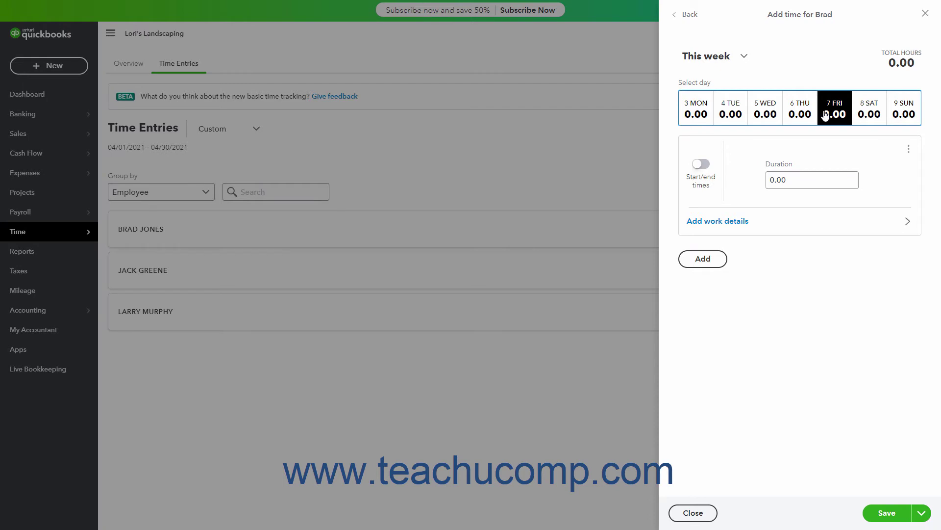
Set Friday's duration to 1 hour after trying start/end times, and open its work details
left_click(794, 181)
key("BackSpace")
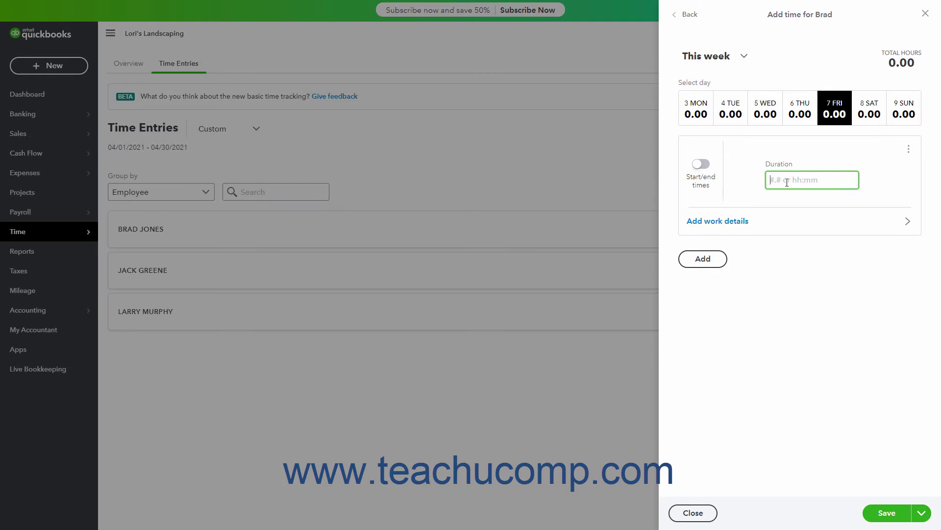
type("2")
left_click(703, 166)
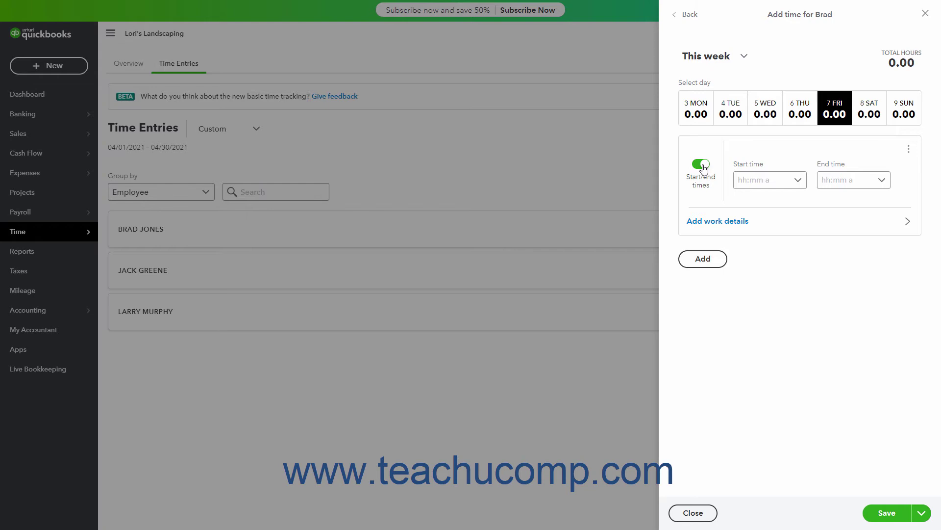
left_click(795, 183)
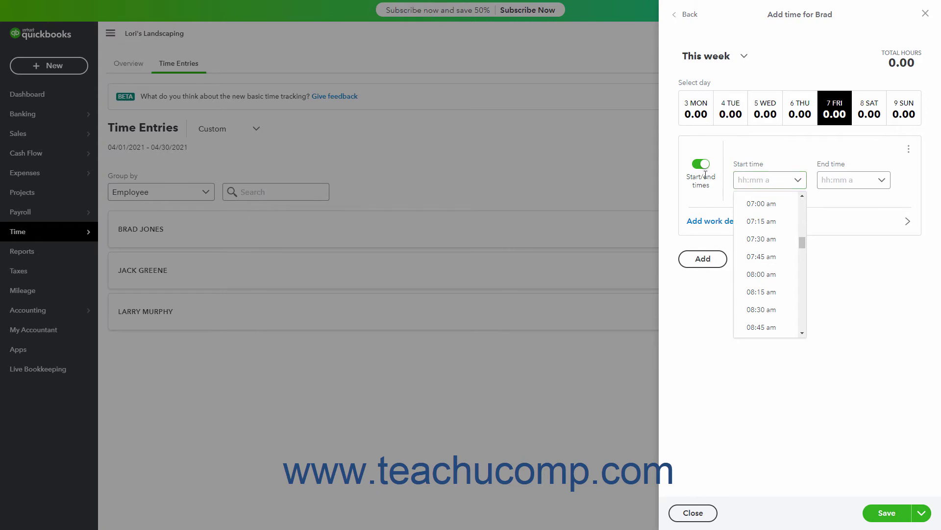
left_click(698, 167)
double_click(793, 179)
type("1")
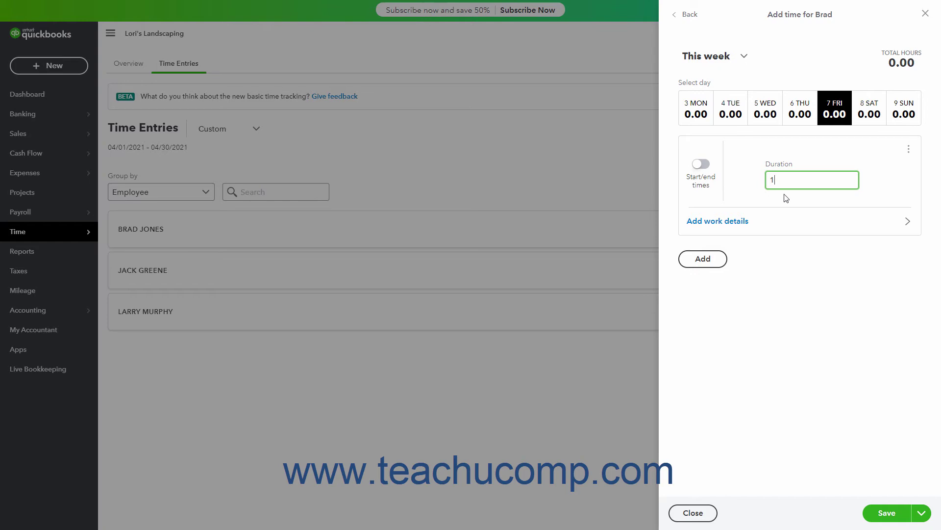
left_click(743, 224)
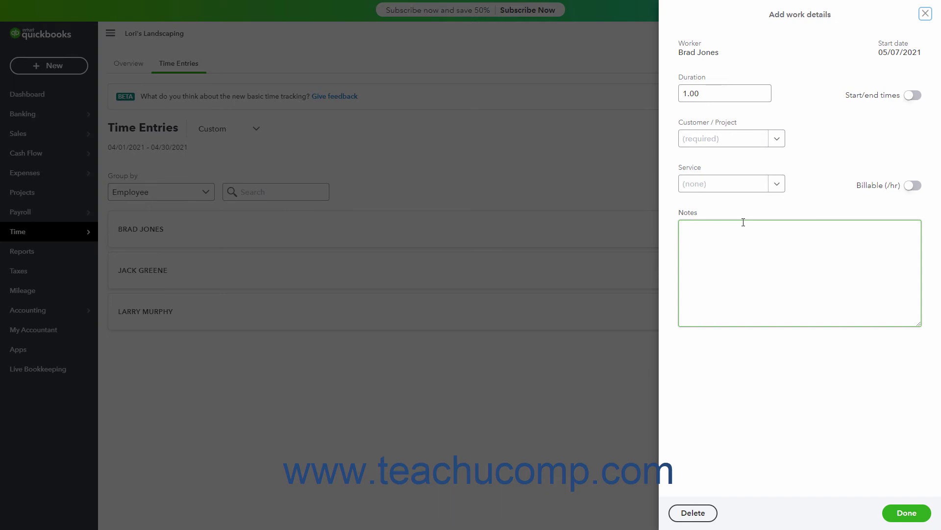
Assign the entry to Anytown Real Estate's 100 Pine St. Cleanup Project with Fertilizer application service
left_click(726, 97)
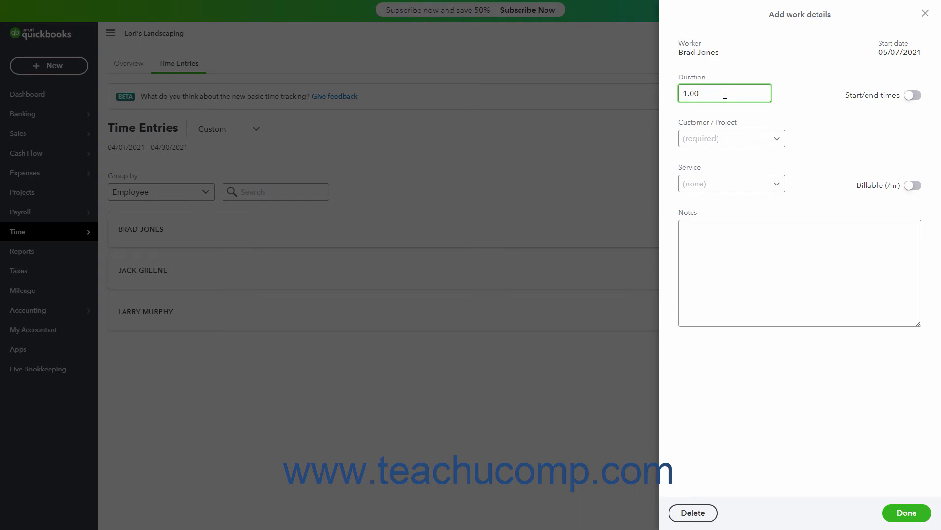
left_click(774, 140)
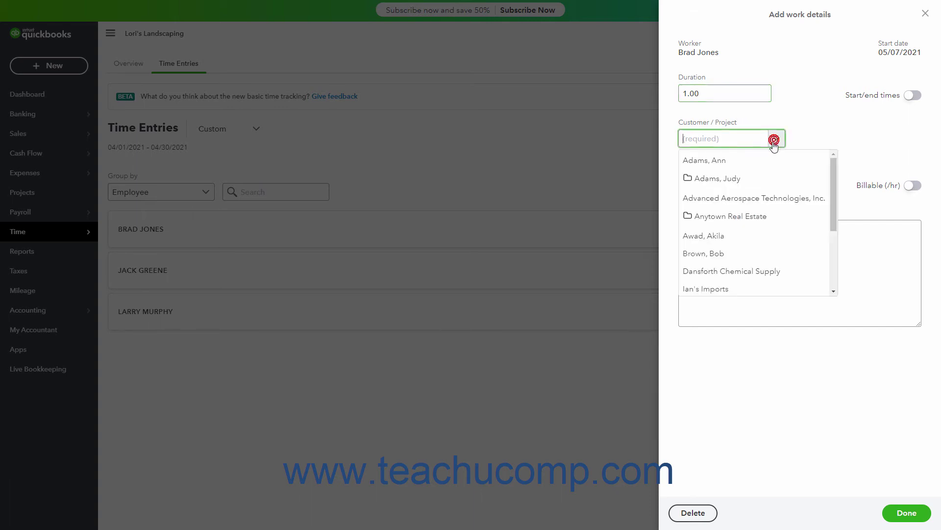
left_click(759, 216)
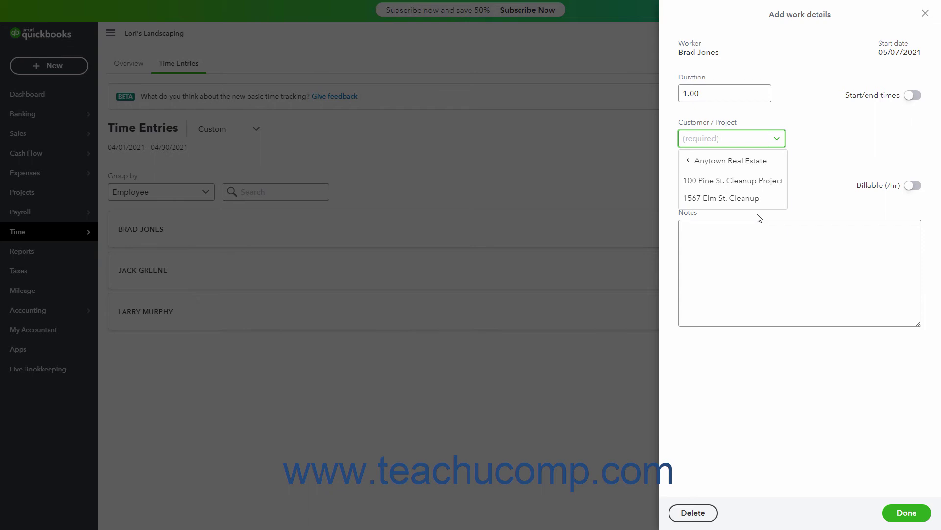
left_click(743, 190)
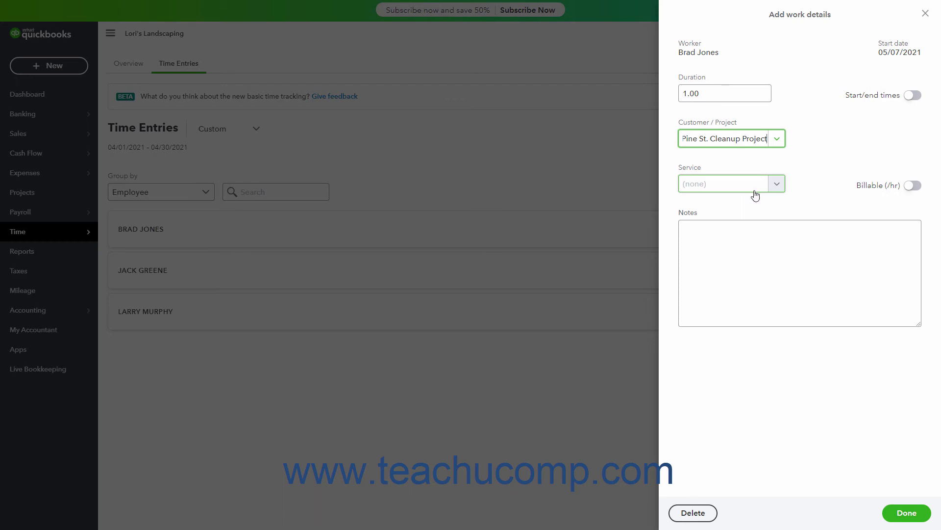
left_click(775, 185)
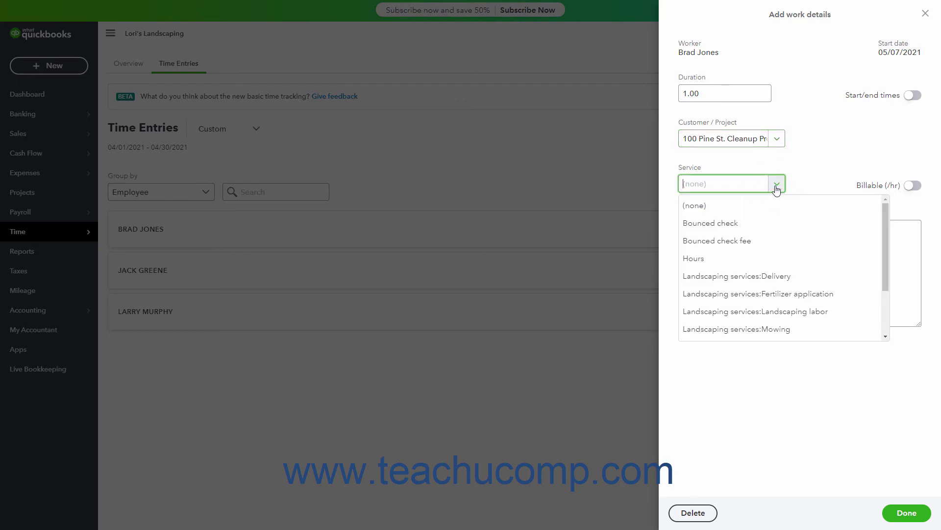
left_click(779, 293)
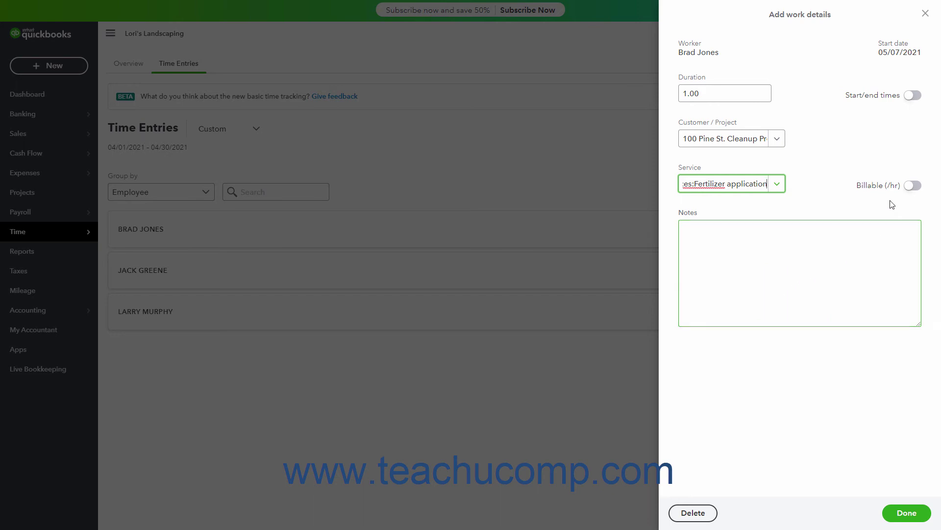
Keep the entry non-billable, cancel a delete attempt, and finish its work details
left_click(913, 185)
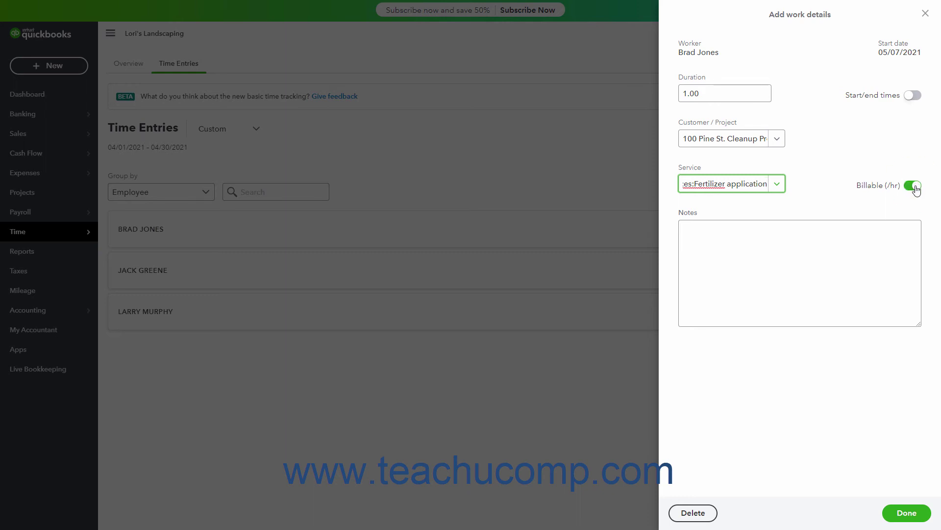
left_click(915, 187)
left_click(868, 231)
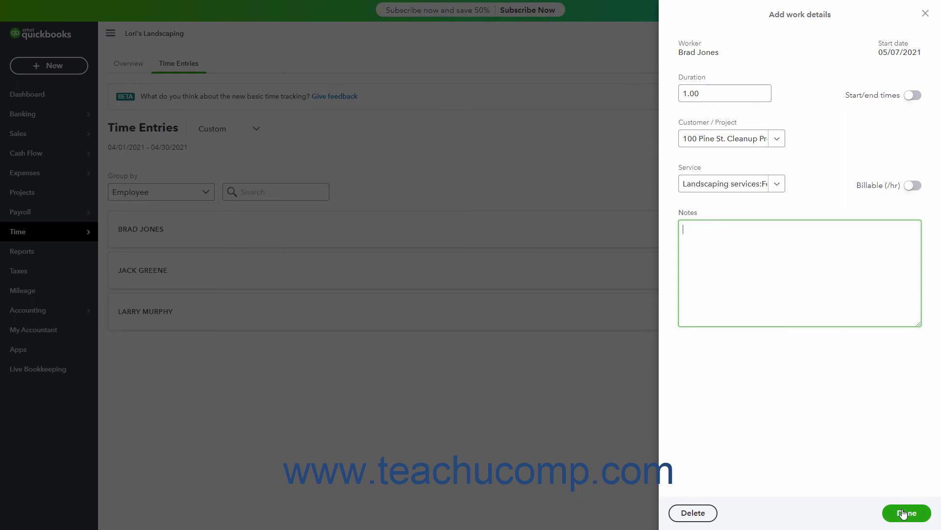
left_click(707, 513)
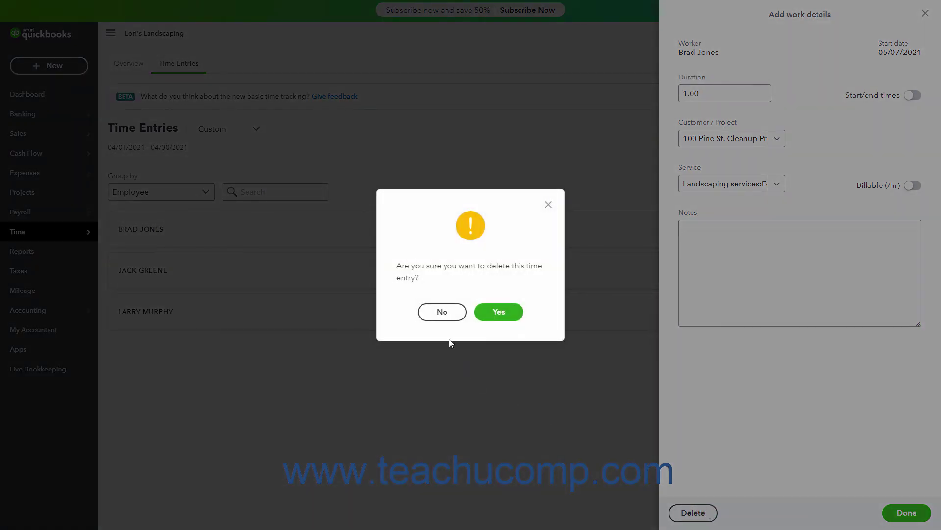
left_click(442, 312)
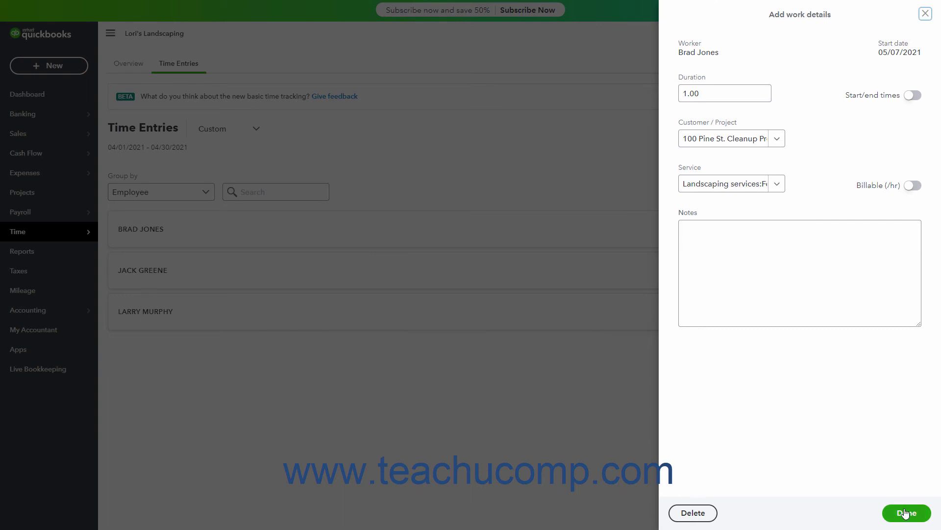
left_click(906, 513)
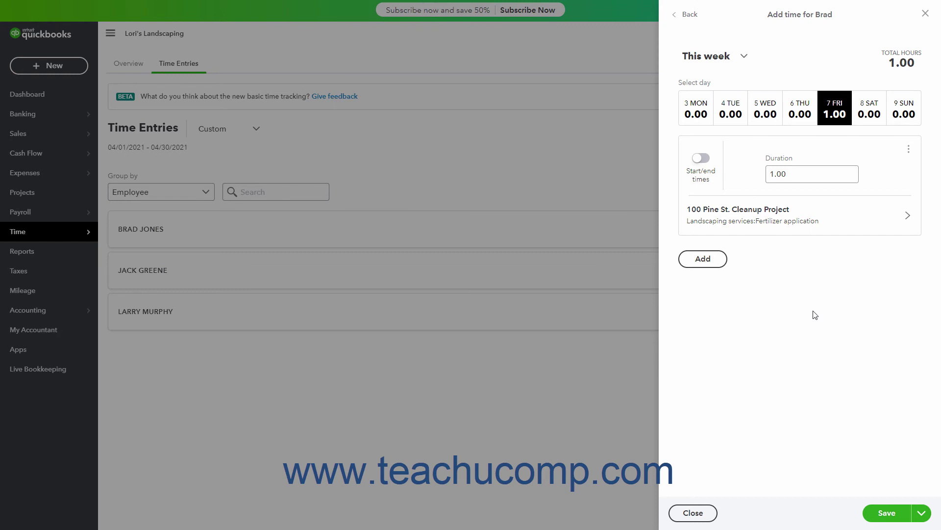
Add a second Friday time entry for Brad and bring up its work details
left_click(715, 263)
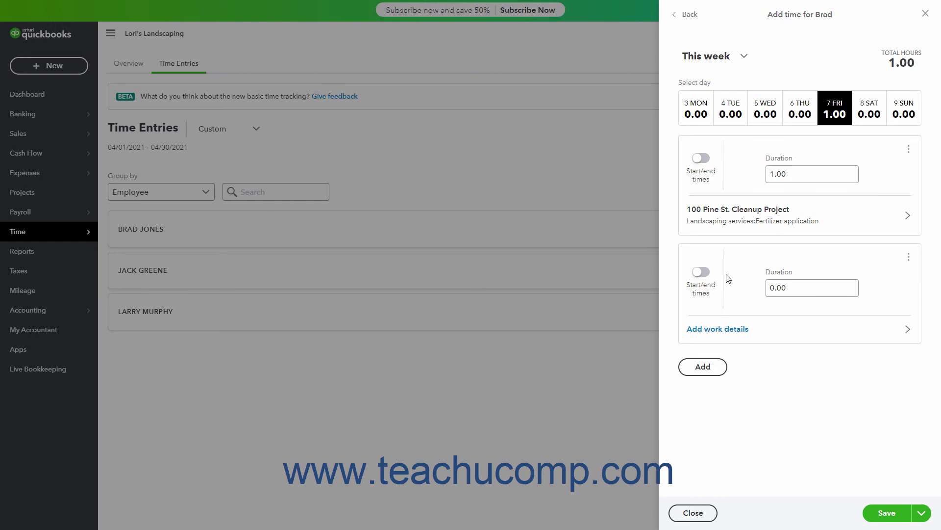
left_click(752, 329)
Make it 2 hours of Landscaping labor on 100 Pine St. Cleanup Project, noted 'clean up labor'
left_click(717, 93)
type("2")
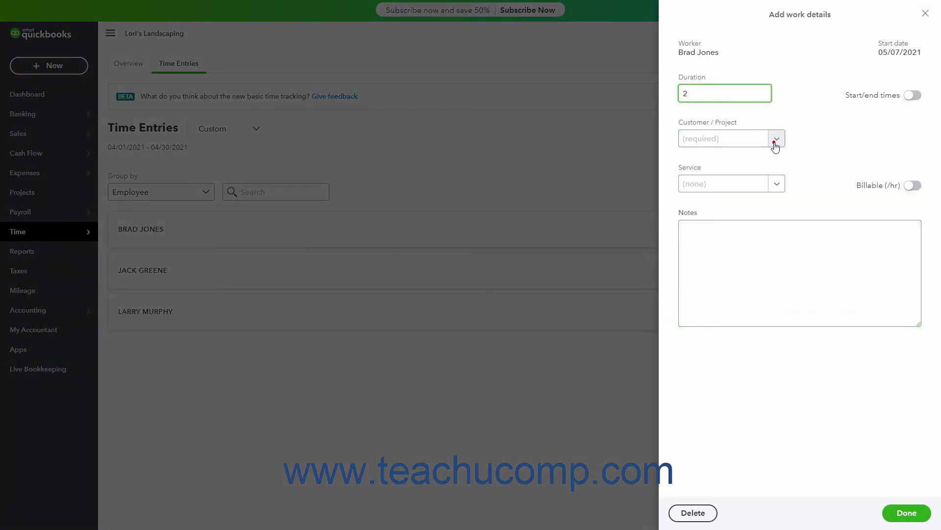
left_click(776, 140)
left_click(749, 216)
left_click(734, 181)
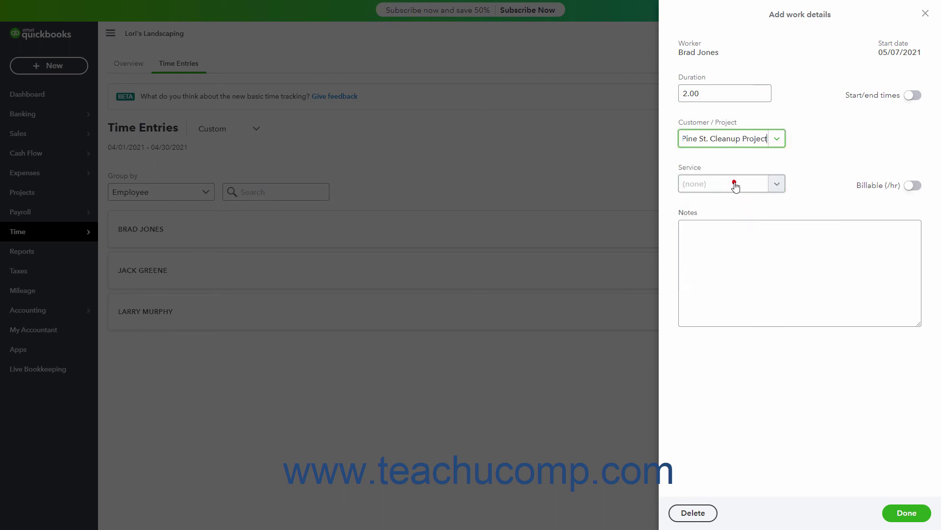
left_click(776, 188)
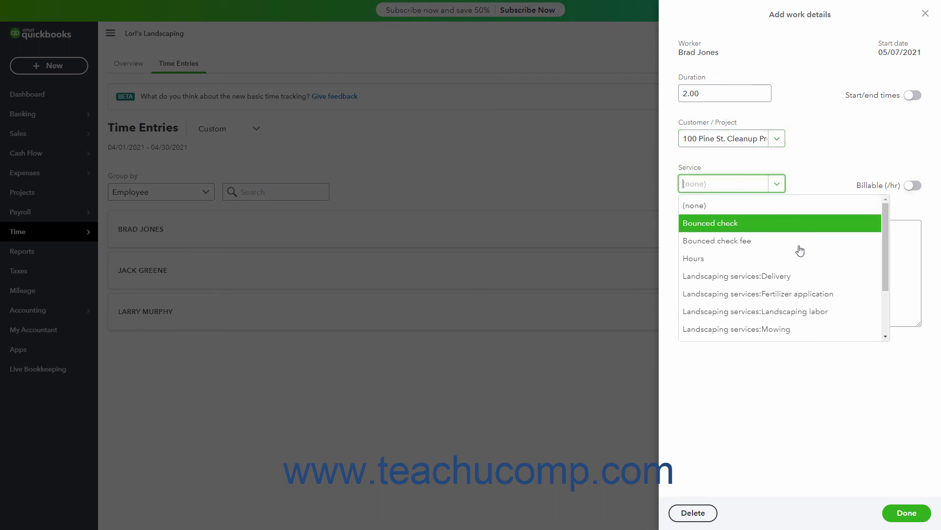
left_click(799, 309)
left_click(754, 245)
type("dlean up ")
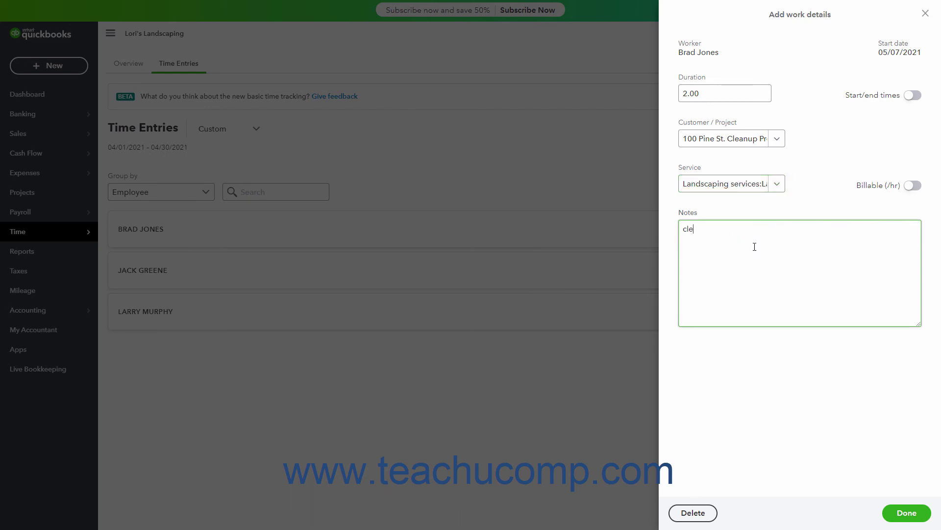
type("labor")
left_click(905, 512)
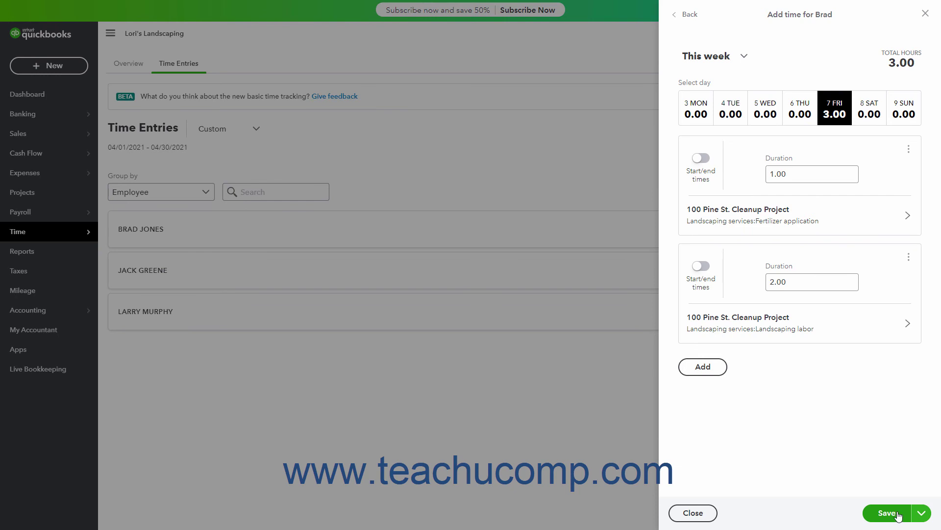
Dismiss the Save changes prompt, then use Save and close to save Brad's Friday entries
left_click(922, 513)
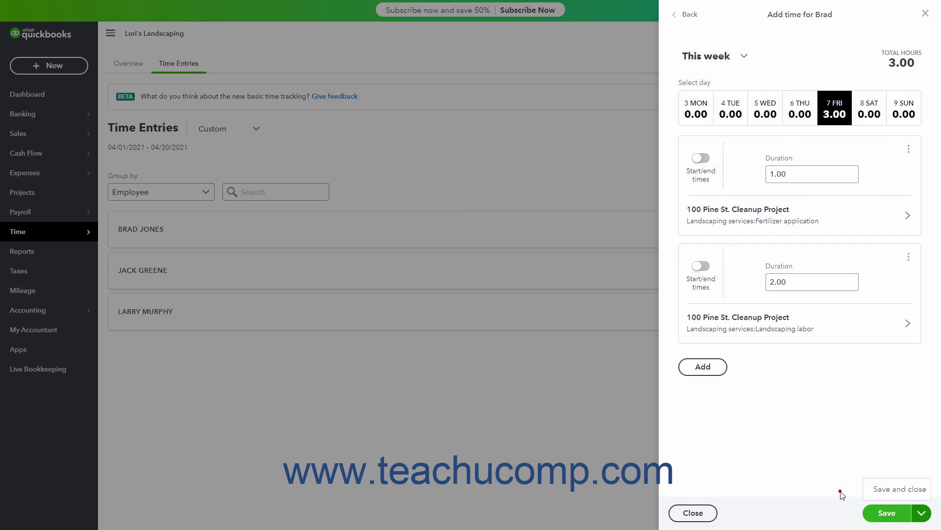
left_click(700, 512)
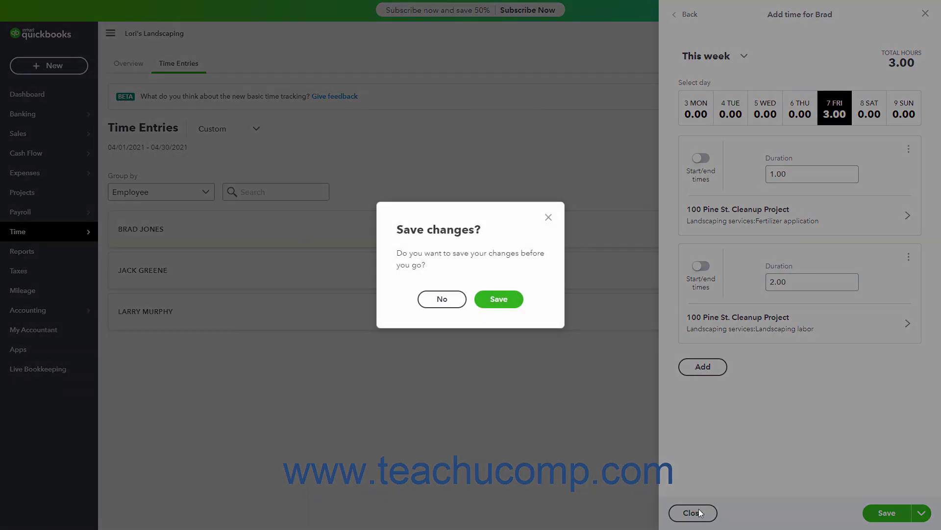
left_click(548, 218)
left_click(922, 513)
left_click(904, 491)
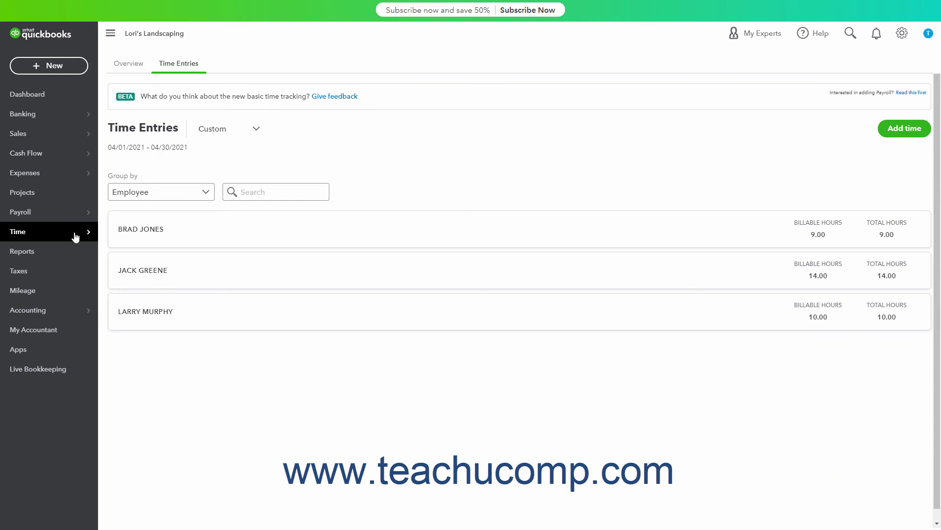
mouse_move(75, 237)
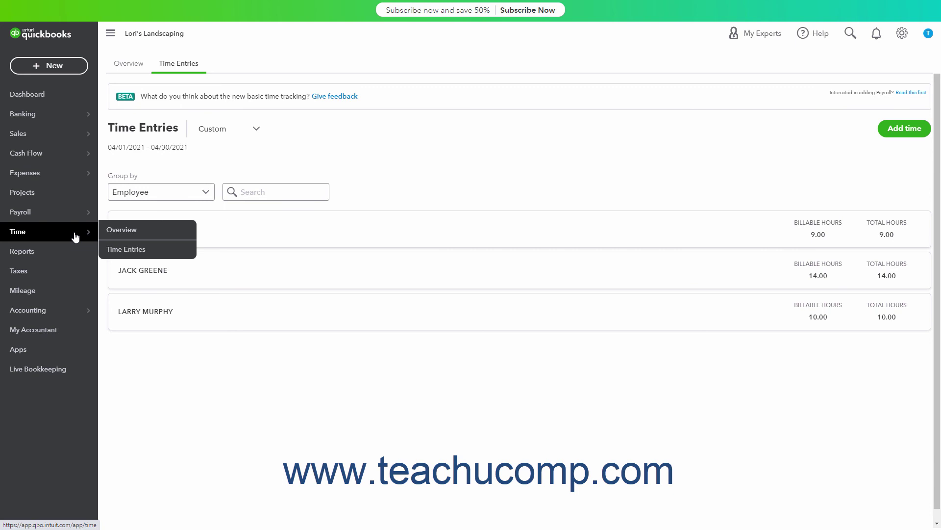
left_click(125, 249)
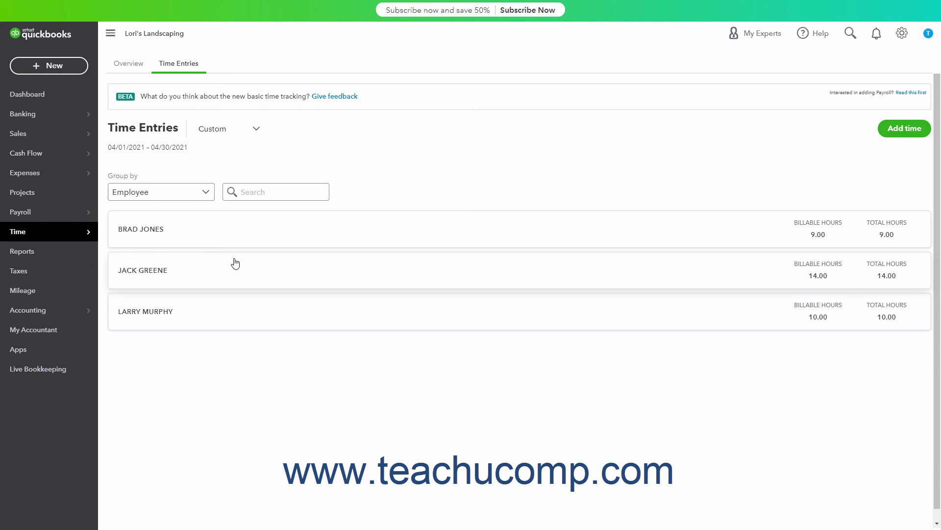
left_click(256, 237)
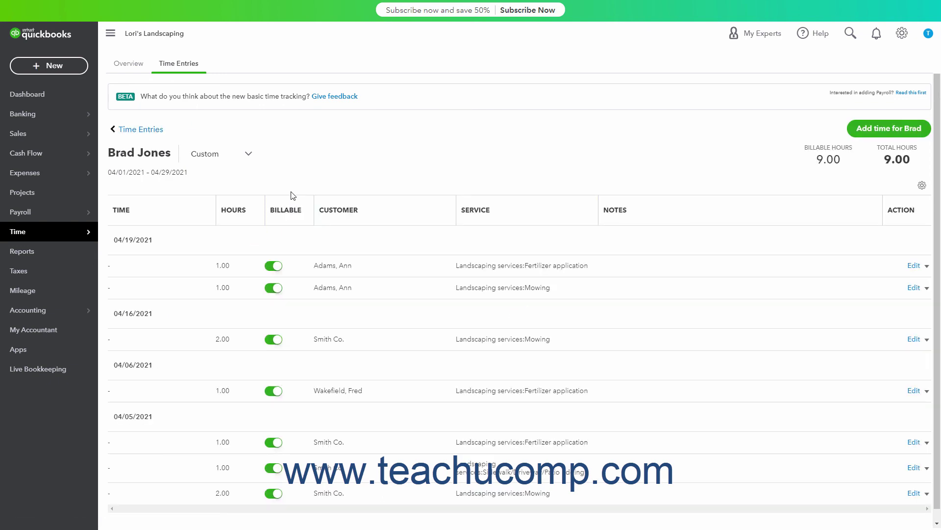
Filter Brad's entries to This week, toggling the Fertilizer entry's Billable on and back off
left_click(249, 153)
left_click(240, 193)
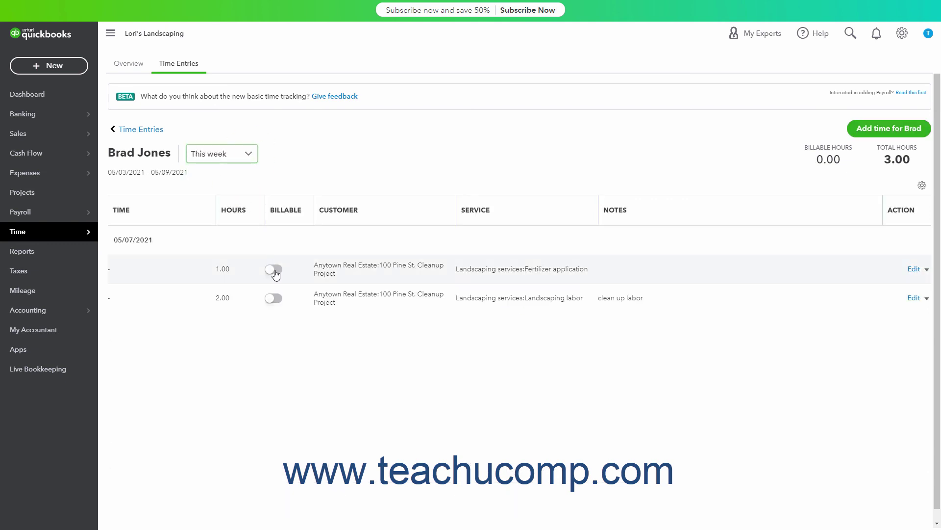
left_click(275, 269)
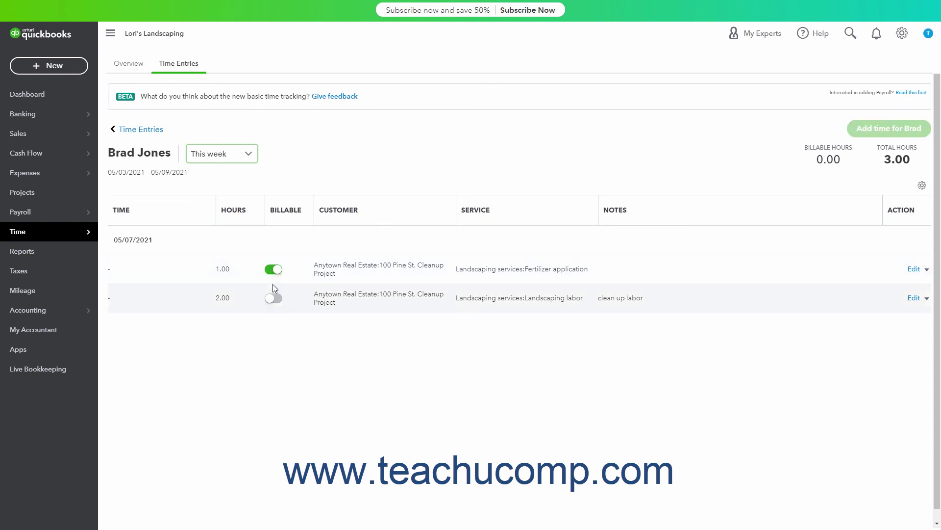
left_click(279, 266)
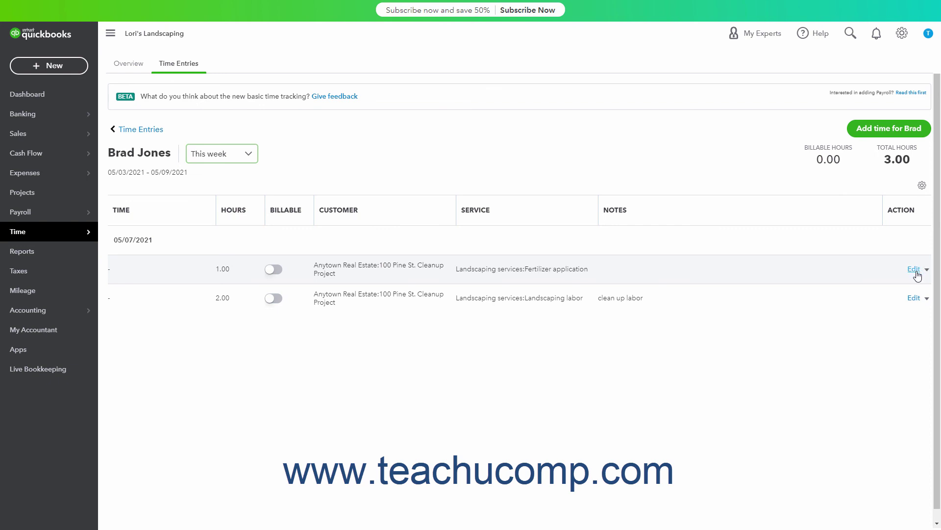
Open and close the Fertilizer entry's editor, then request its deletion
left_click(915, 271)
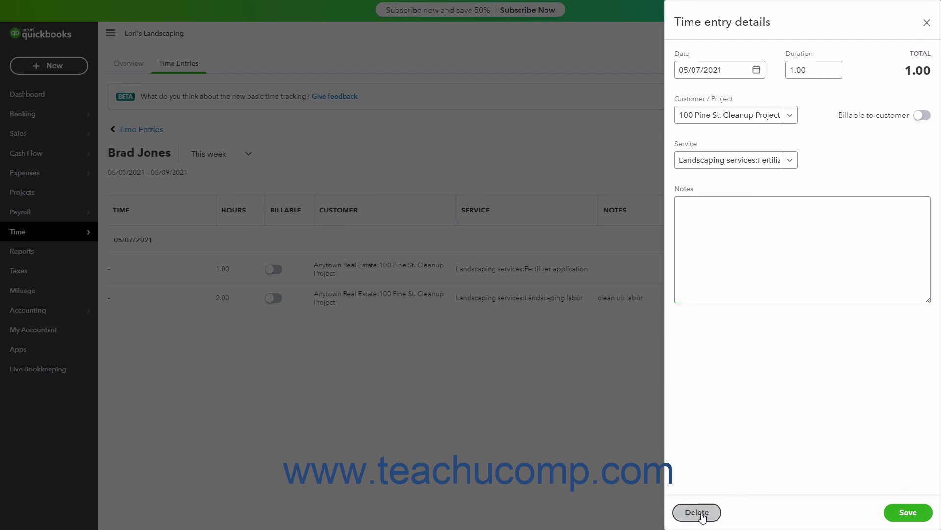
left_click(927, 23)
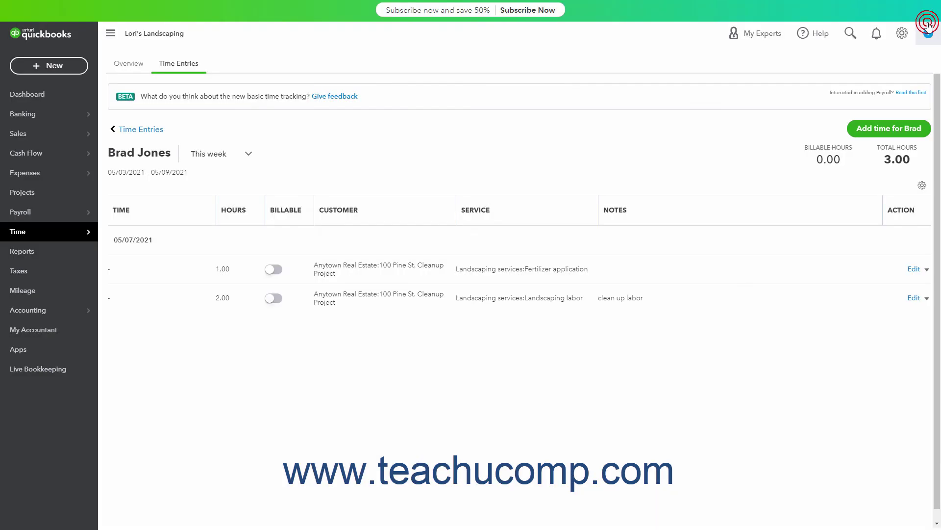
left_click(927, 272)
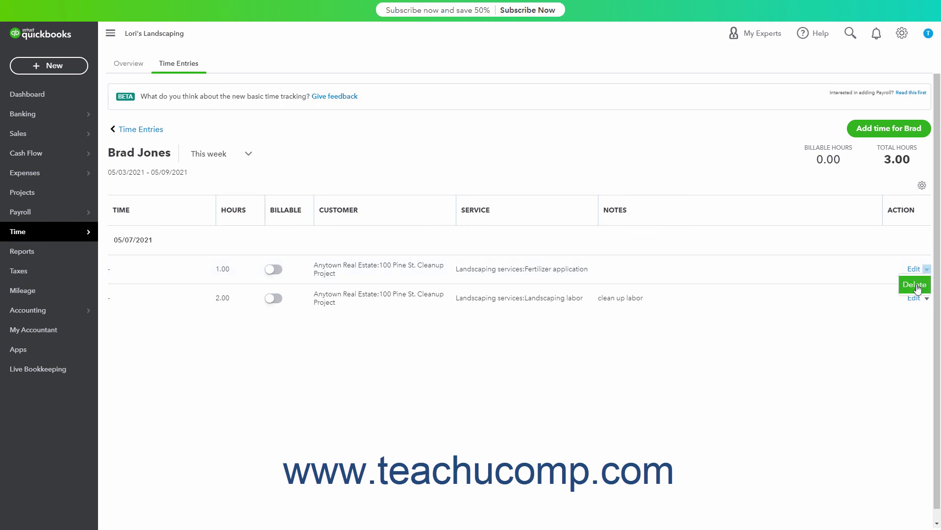
left_click(915, 284)
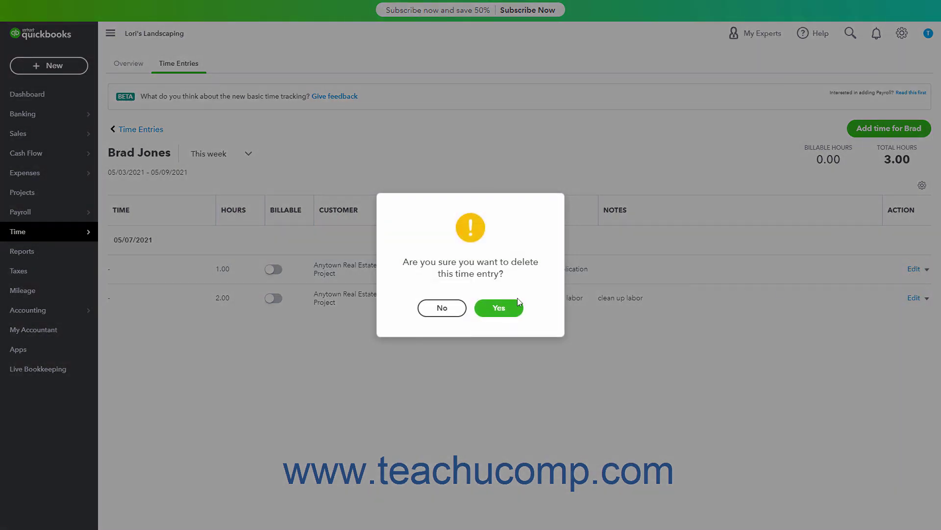